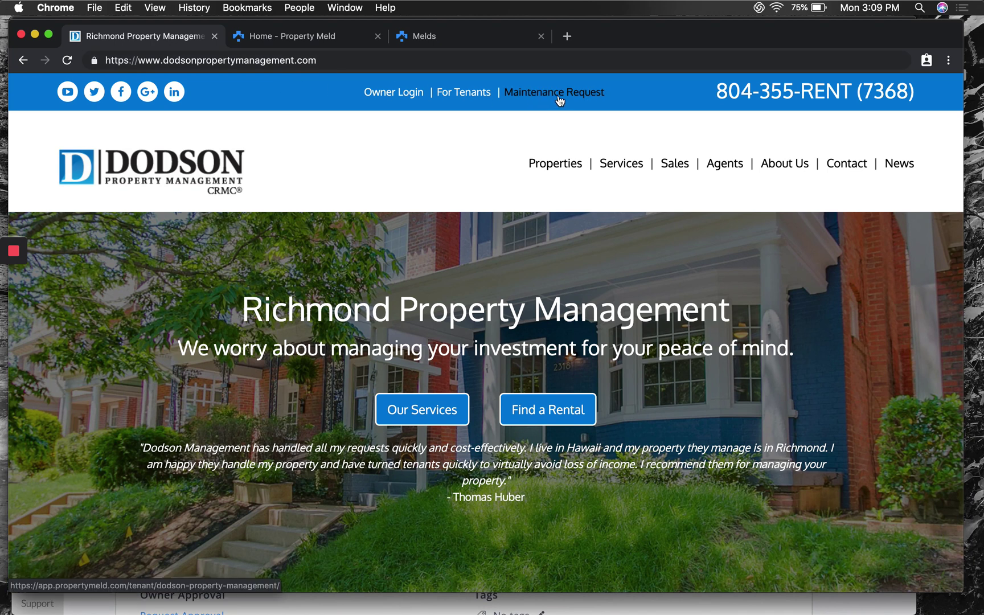
Show the melds list with existing requests like Window Won't Lock and Sink Leaking.
{"action": "left_click", "coordinate": [328, 43]}
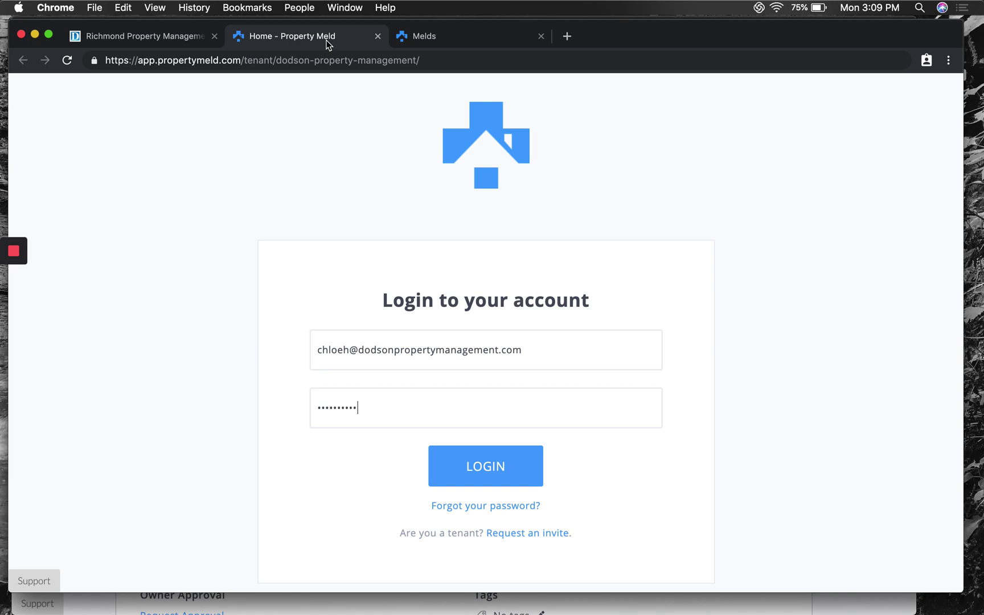
{"action": "scroll", "coordinate": [316, 342], "scroll_direction": "down", "scroll_amount": 1}
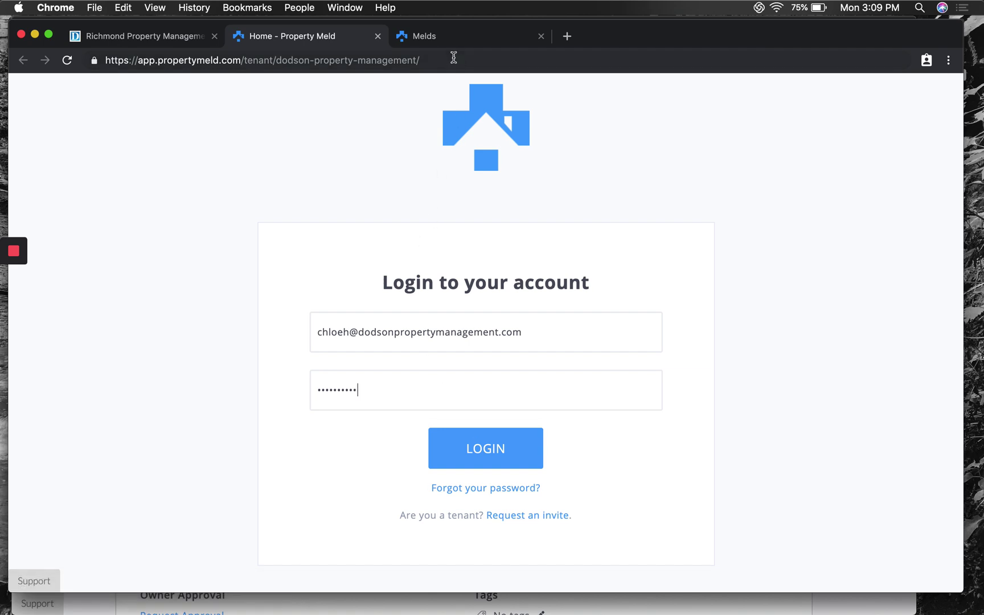
{"action": "left_click", "coordinate": [445, 36]}
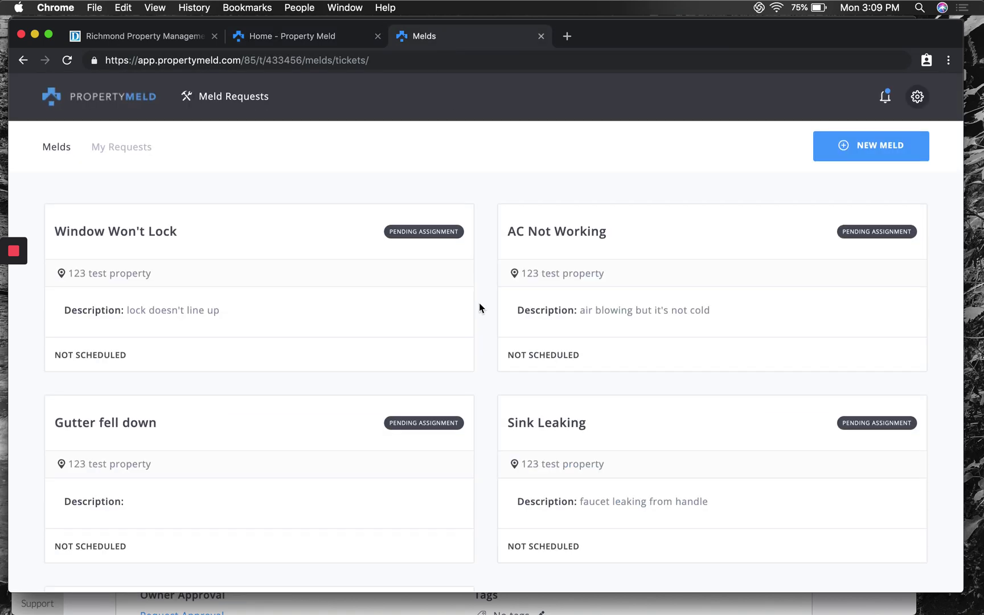
{"action": "scroll", "coordinate": [479, 308], "scroll_direction": "down", "scroll_amount": 3}
{"action": "scroll", "coordinate": [480, 309], "scroll_direction": "down", "scroll_amount": 2}
{"action": "scroll", "coordinate": [480, 308], "scroll_direction": "up", "scroll_amount": 5}
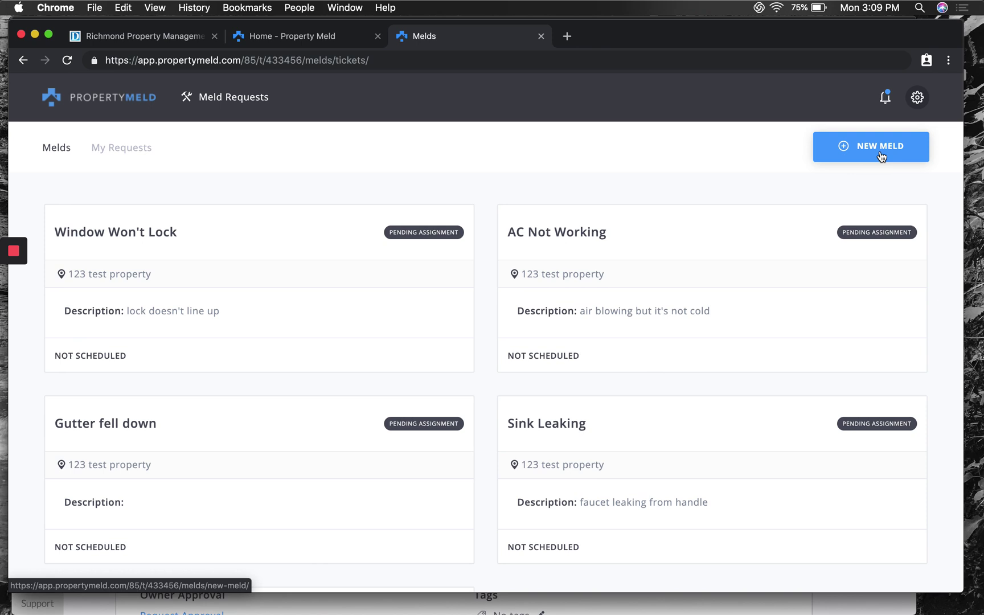
Start a new meld with brief description 'Front Lock Doesn't Work'.
{"action": "left_click", "coordinate": [845, 149]}
{"action": "scroll", "coordinate": [847, 244], "scroll_direction": "down", "scroll_amount": 3}
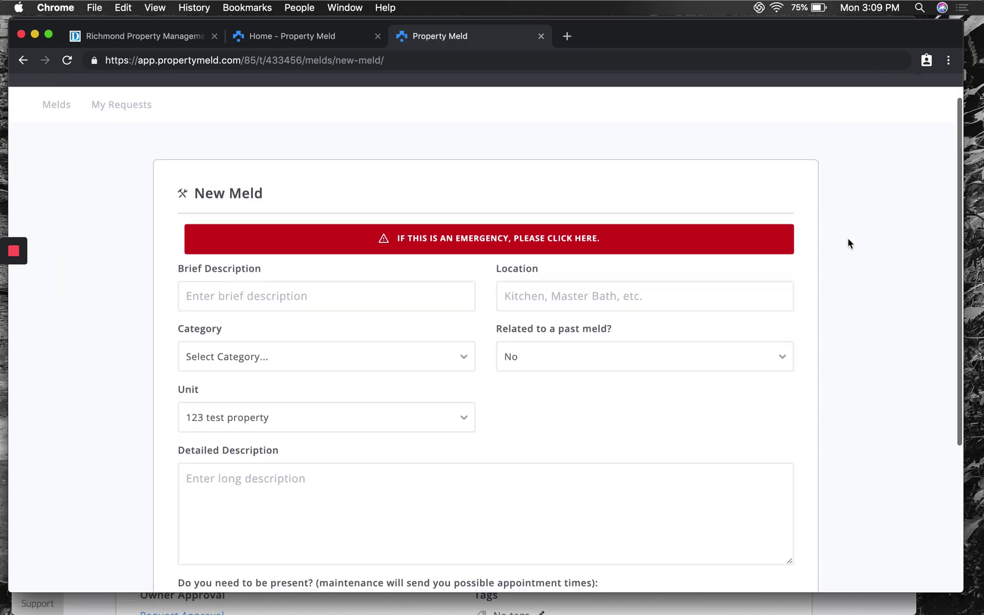
{"action": "left_click", "coordinate": [367, 220]}
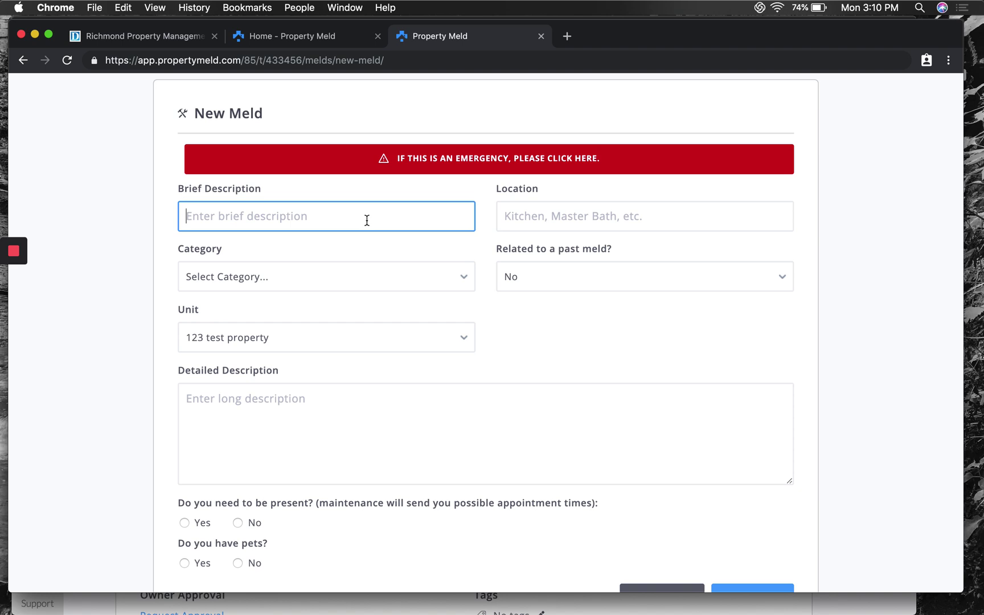
{"action": "type", "text": "Front Lo"}
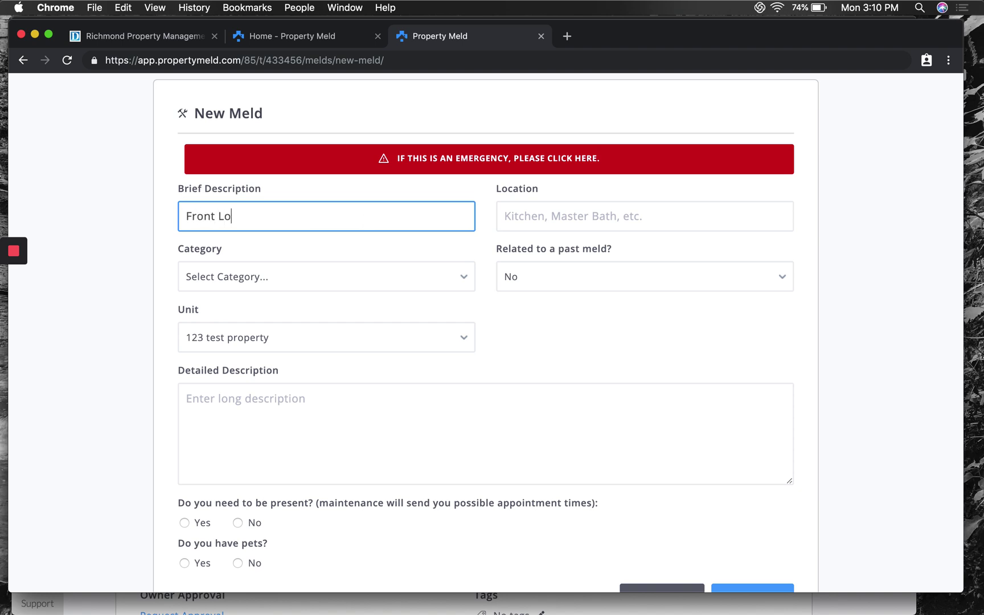
{"action": "type", "text": "ck D"}
{"action": "type", "text": "oesn't Wor"}
{"action": "key", "text": "BackSpace"}
{"action": "type", "text": "esn"}
{"action": "type", "text": "'t Work"}
{"action": "key", "text": "Tab"}
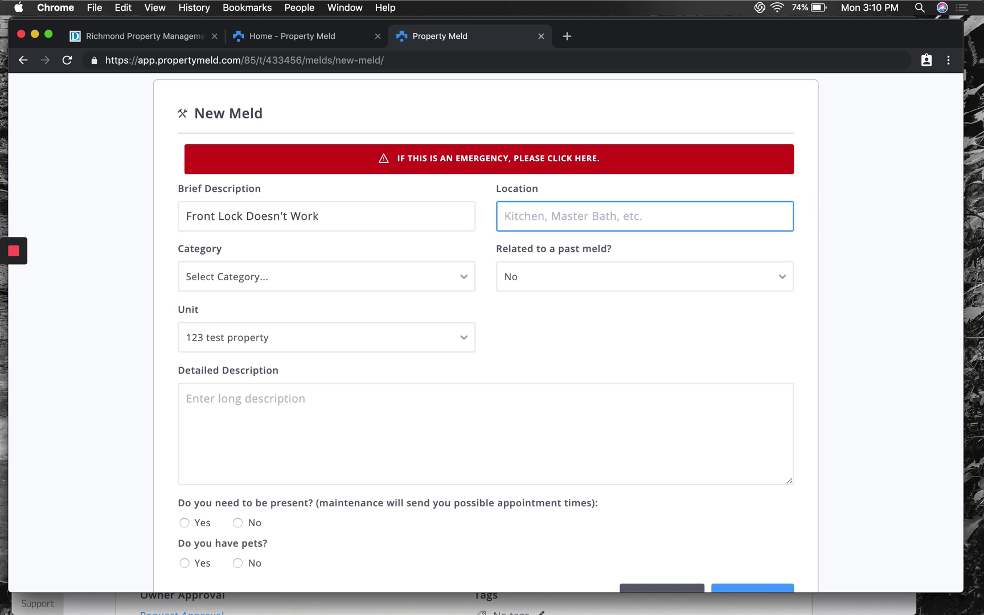
Enter location 'Front Door' and set the meld category to Locks.
{"action": "type", "text": "Front Door"}
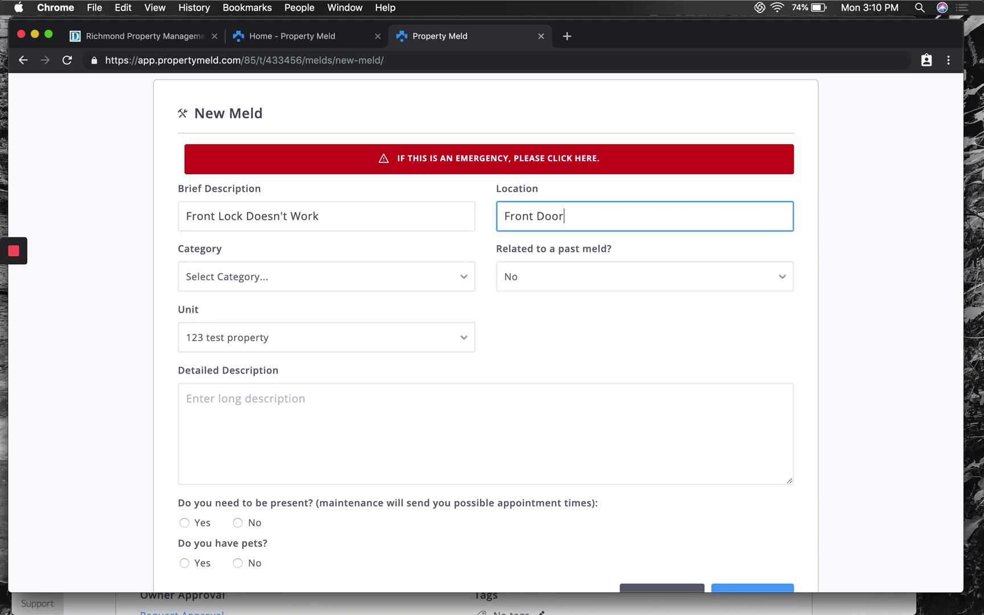
{"action": "left_click", "coordinate": [306, 287]}
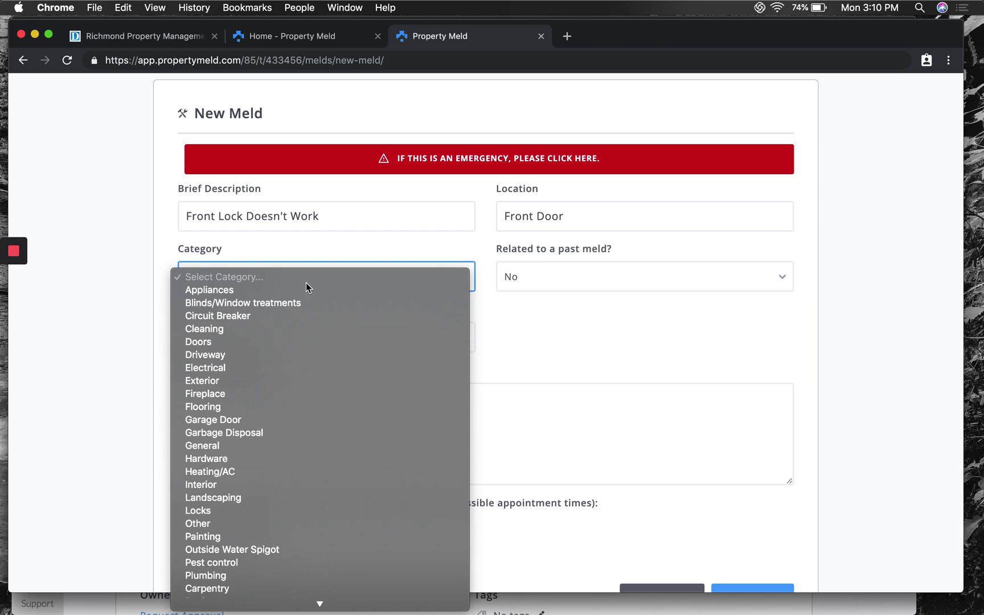
{"action": "scroll", "coordinate": [305, 282], "scroll_direction": "down", "scroll_amount": 3}
{"action": "scroll", "coordinate": [306, 282], "scroll_direction": "down", "scroll_amount": 5}
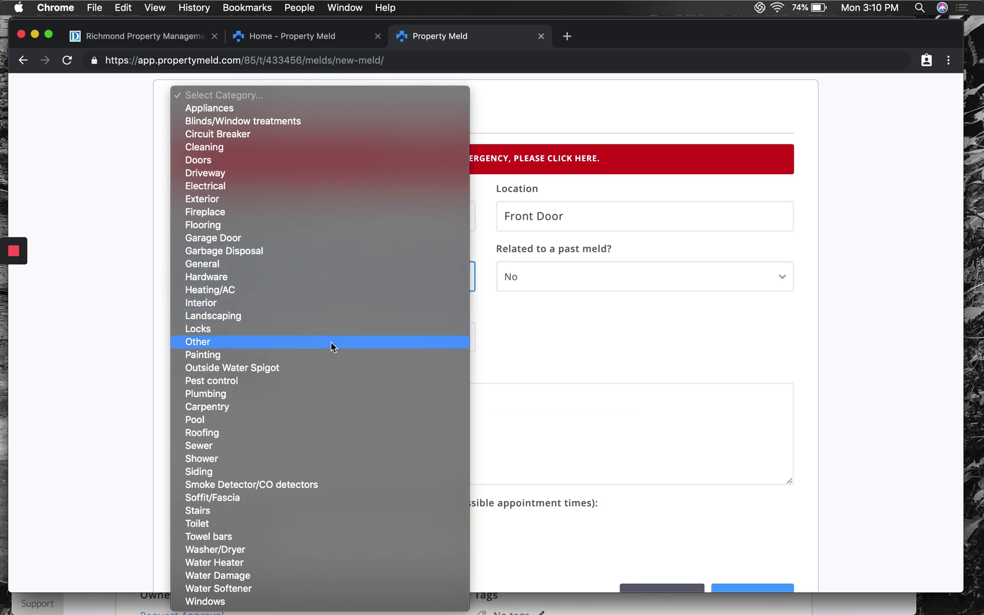
{"action": "left_click", "coordinate": [303, 330]}
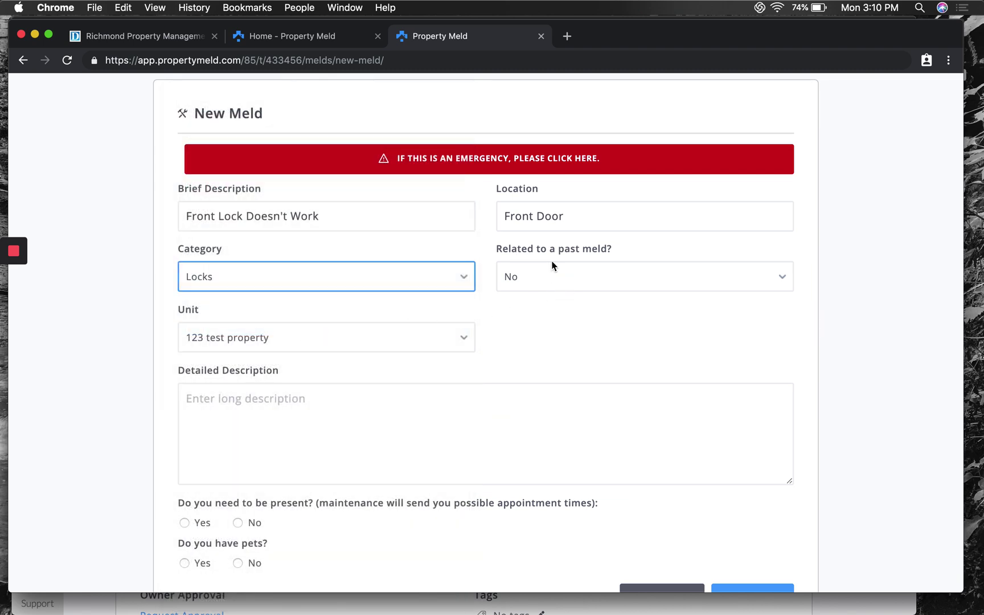
Answer No to 'Related to a past meld?'.
{"action": "left_click", "coordinate": [585, 270]}
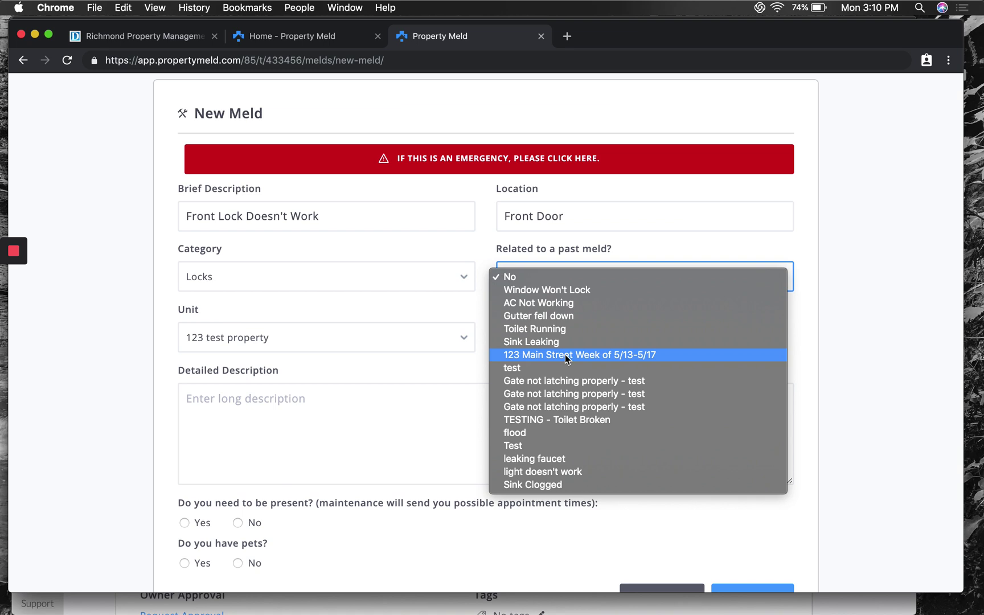
{"action": "left_click", "coordinate": [550, 281]}
{"action": "scroll", "coordinate": [501, 436], "scroll_direction": "down", "scroll_amount": 3}
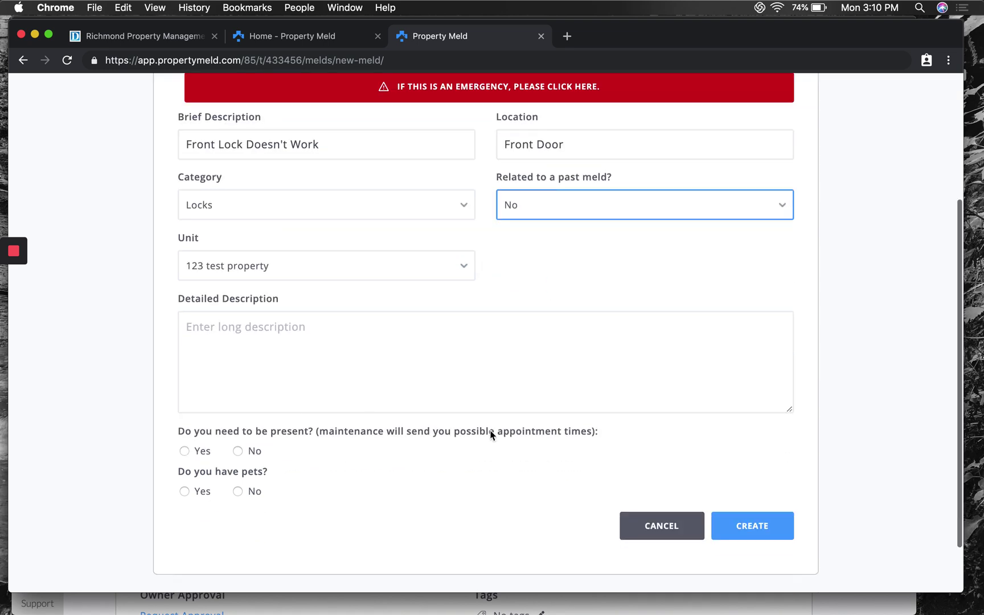
Enter the detailed description 'lock is jammed'.
{"action": "left_click", "coordinate": [394, 374]}
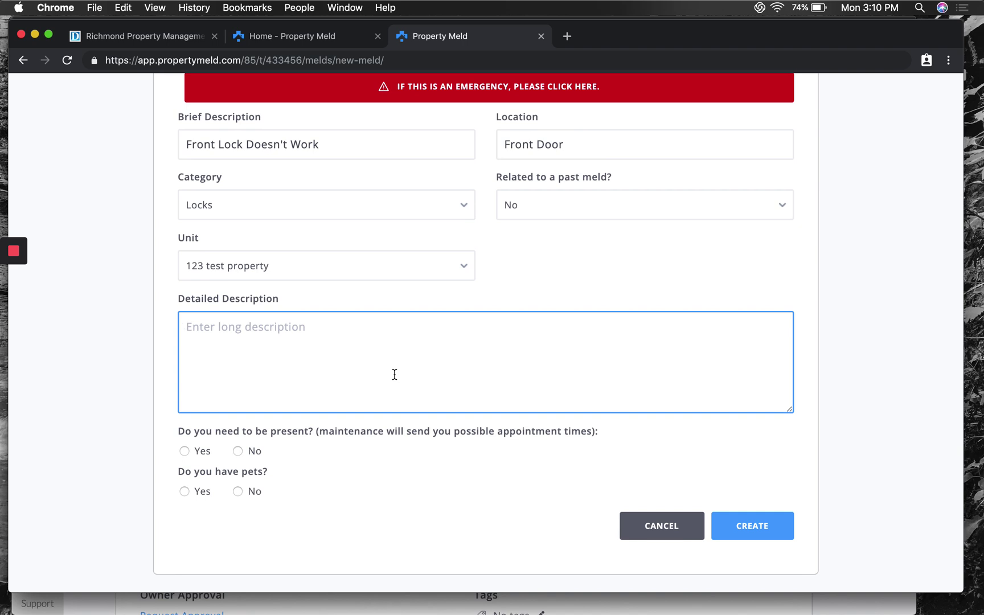
{"action": "type", "text": "l"}
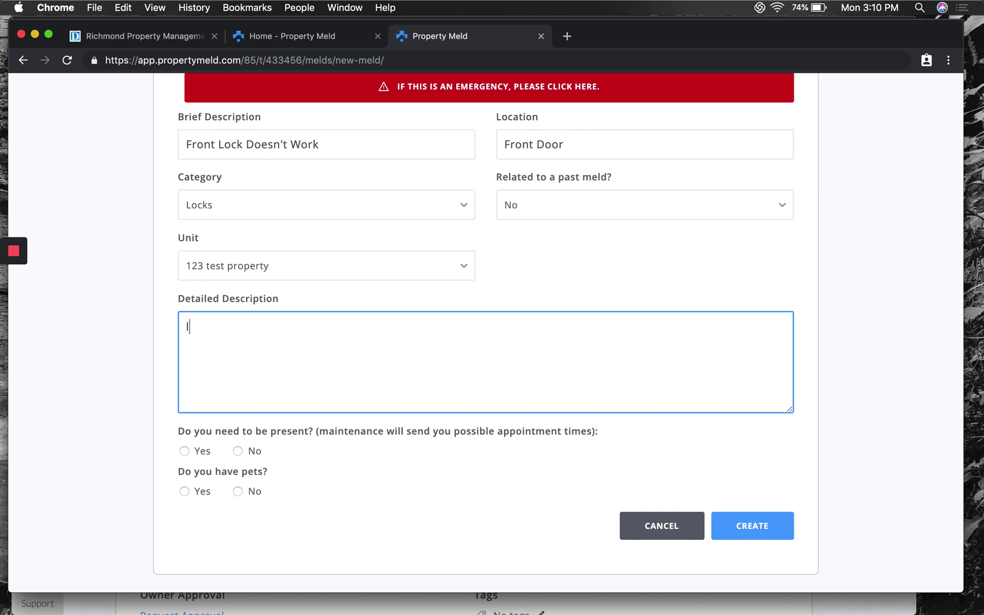
{"action": "type", "text": "ocke"}
{"action": "type", "text": "is jamme"}
{"action": "type", "text": "d"}
{"action": "scroll", "coordinate": [263, 445], "scroll_direction": "down", "scroll_amount": 2}
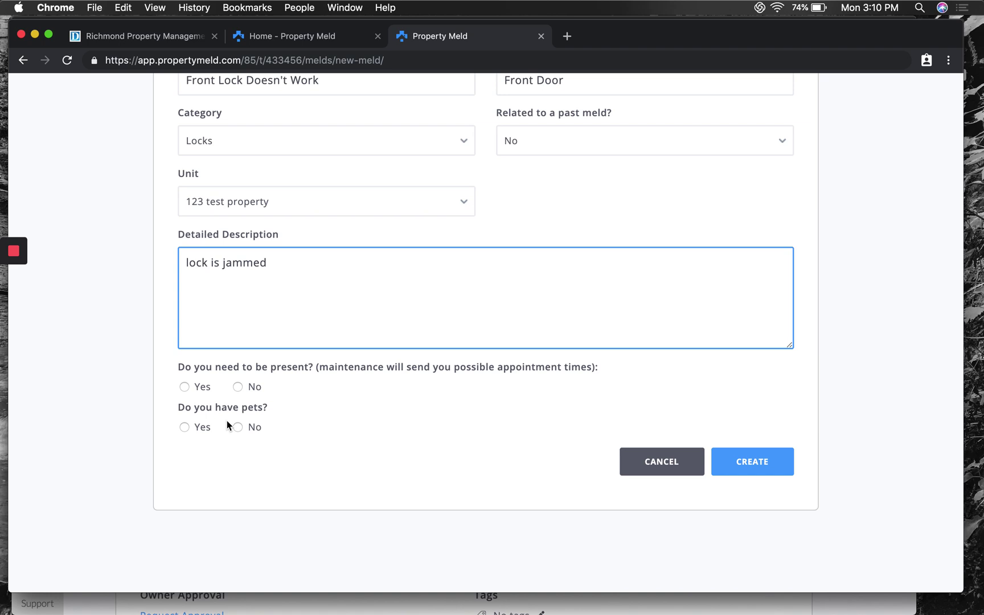
Answer Yes to presence required and to pets, with pet type 'Dog'.
{"action": "left_click", "coordinate": [185, 387]}
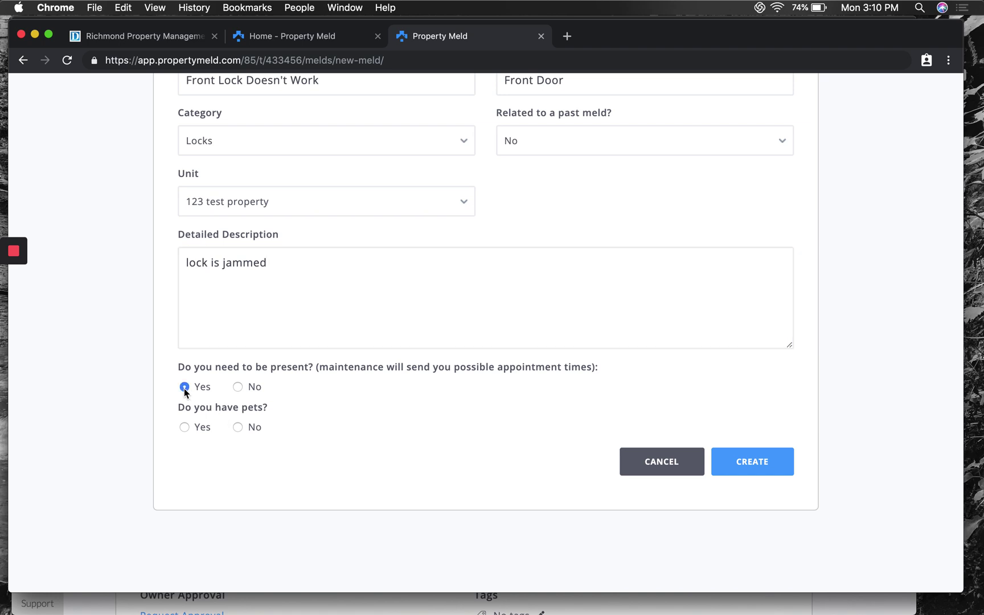
{"action": "left_click", "coordinate": [186, 427]}
{"action": "left_click", "coordinate": [386, 443]}
{"action": "type", "text": "Dog"}
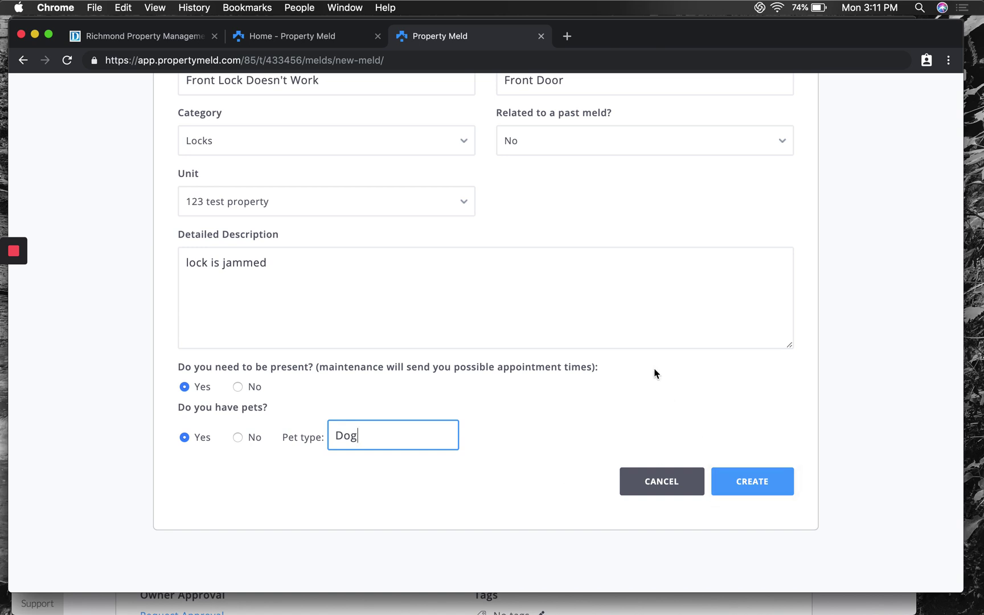
{"action": "scroll", "coordinate": [655, 374], "scroll_direction": "up", "scroll_amount": 3}
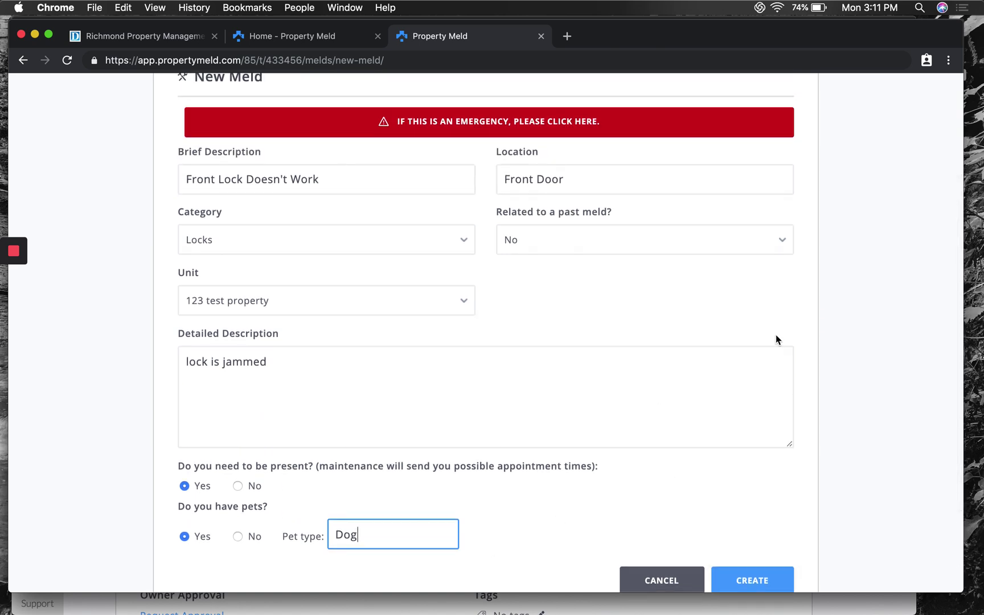
Create the meld to reach the appointment window selection.
{"action": "left_click", "coordinate": [763, 581]}
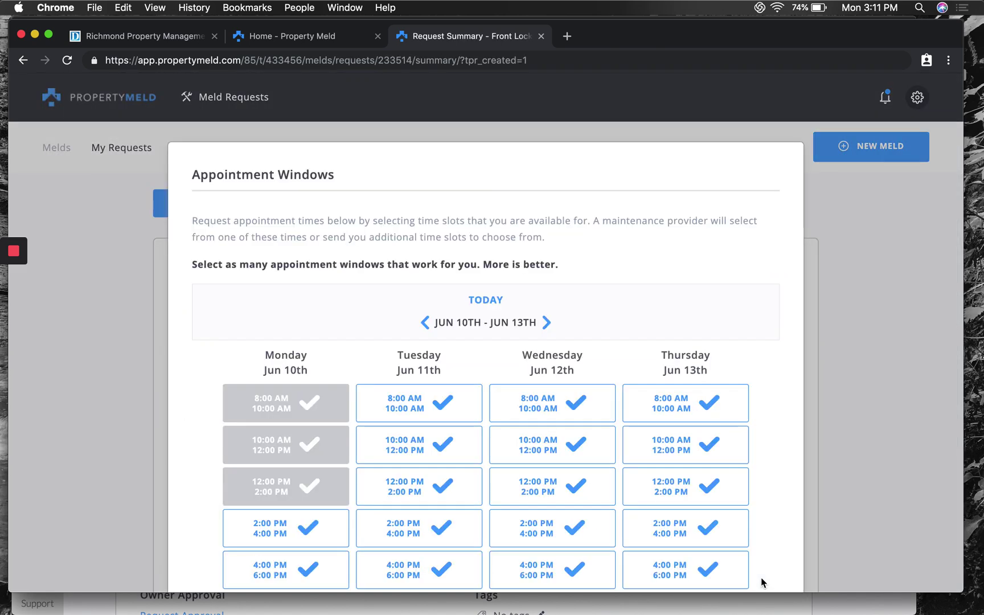
{"action": "scroll", "coordinate": [724, 249], "scroll_direction": "down", "scroll_amount": 2}
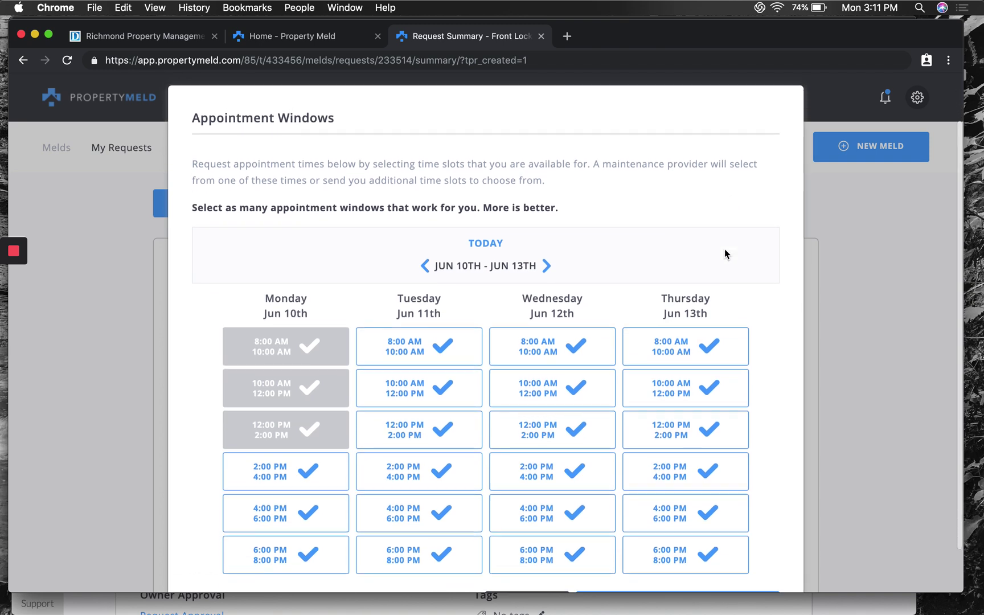
{"action": "scroll", "coordinate": [725, 250], "scroll_direction": "down", "scroll_amount": 2}
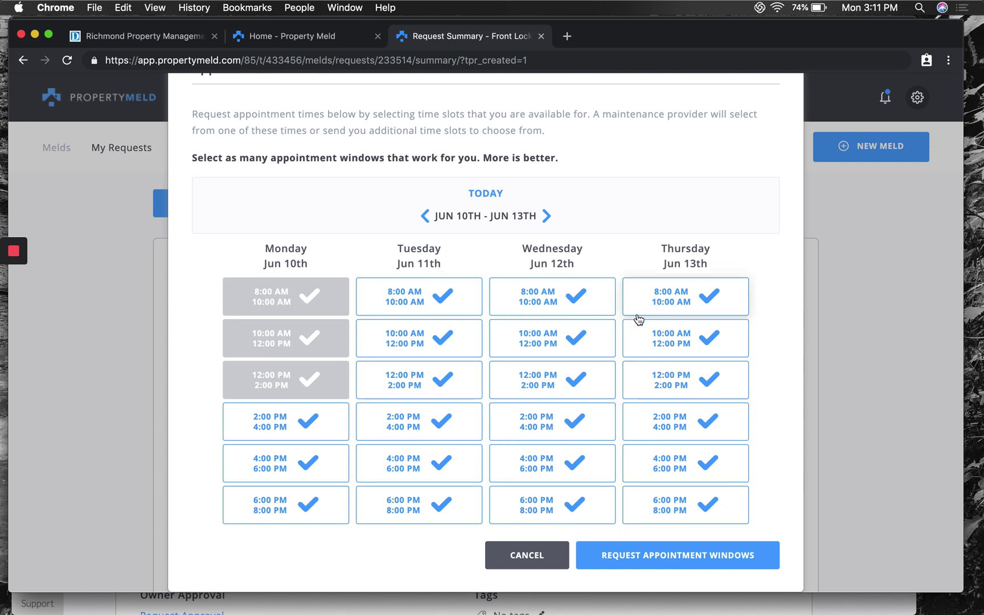
Request 8–10 AM and 10 AM–12 PM windows for Tuesday through Thursday, June 11–13.
{"action": "left_click", "coordinate": [440, 301]}
{"action": "left_click", "coordinate": [442, 336]}
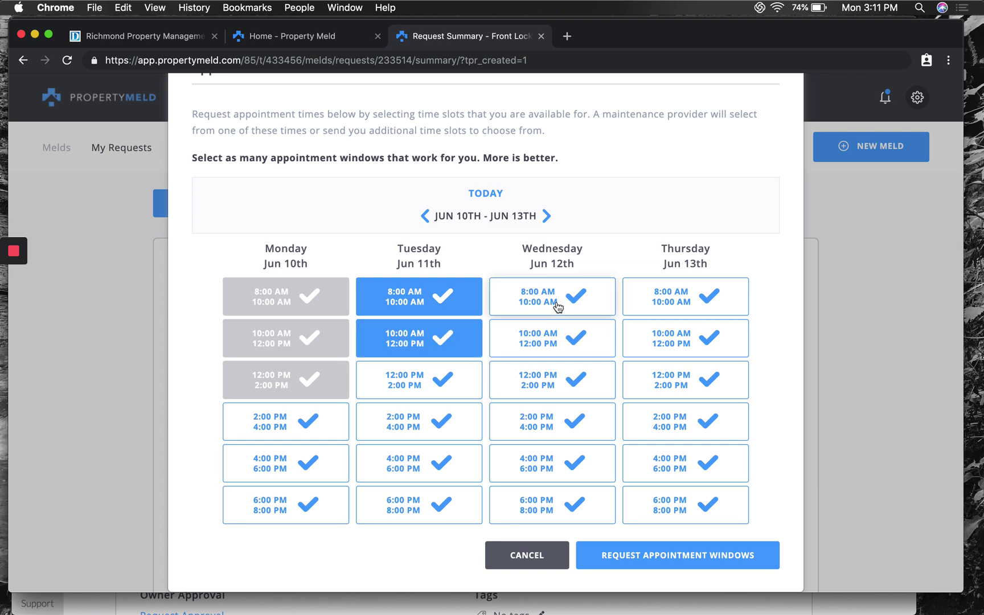
{"action": "left_click", "coordinate": [557, 306]}
{"action": "left_click", "coordinate": [565, 335]}
{"action": "left_click", "coordinate": [683, 304]}
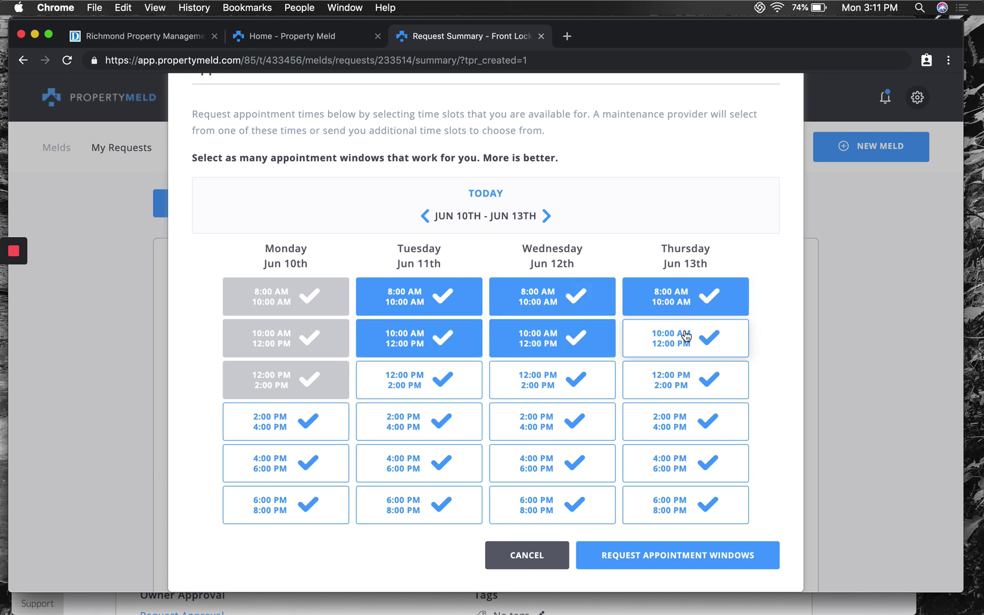
{"action": "left_click", "coordinate": [686, 337]}
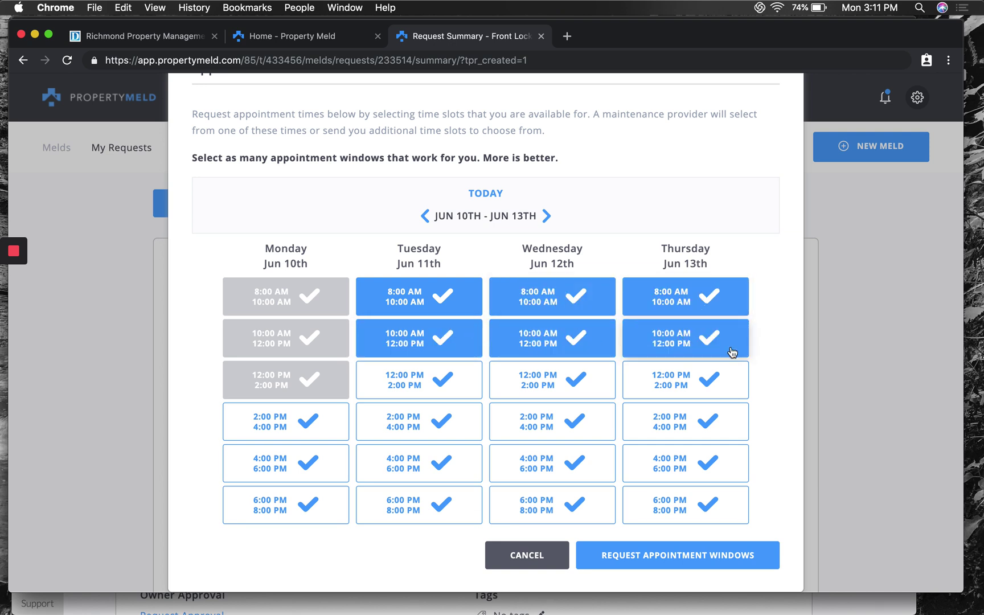
{"action": "left_click", "coordinate": [695, 557]}
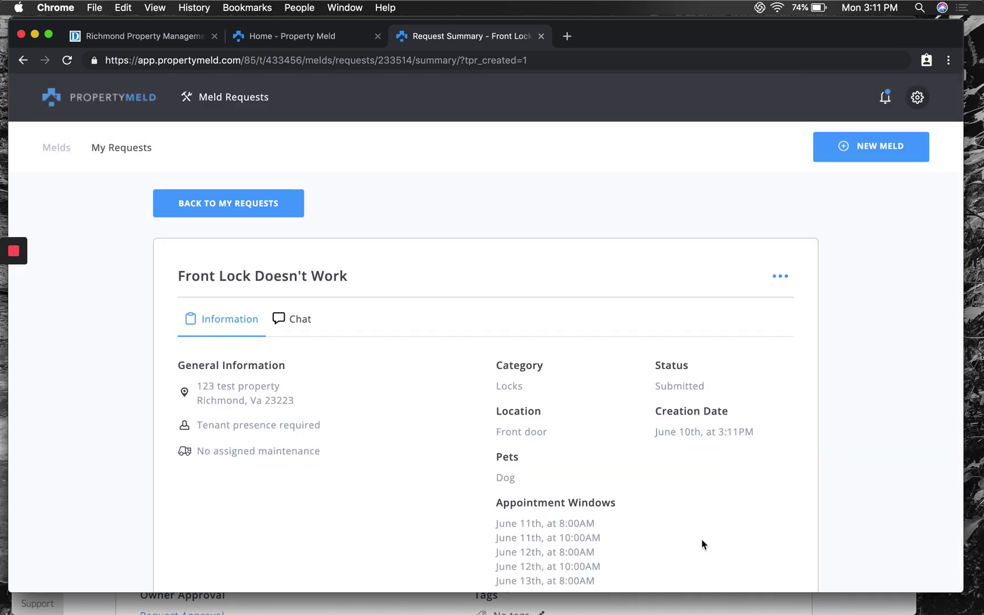
Review the Front Lock Doesn't Work summary, opening and dismissing its ••• options menu.
{"action": "scroll", "coordinate": [747, 427], "scroll_direction": "down", "scroll_amount": 5}
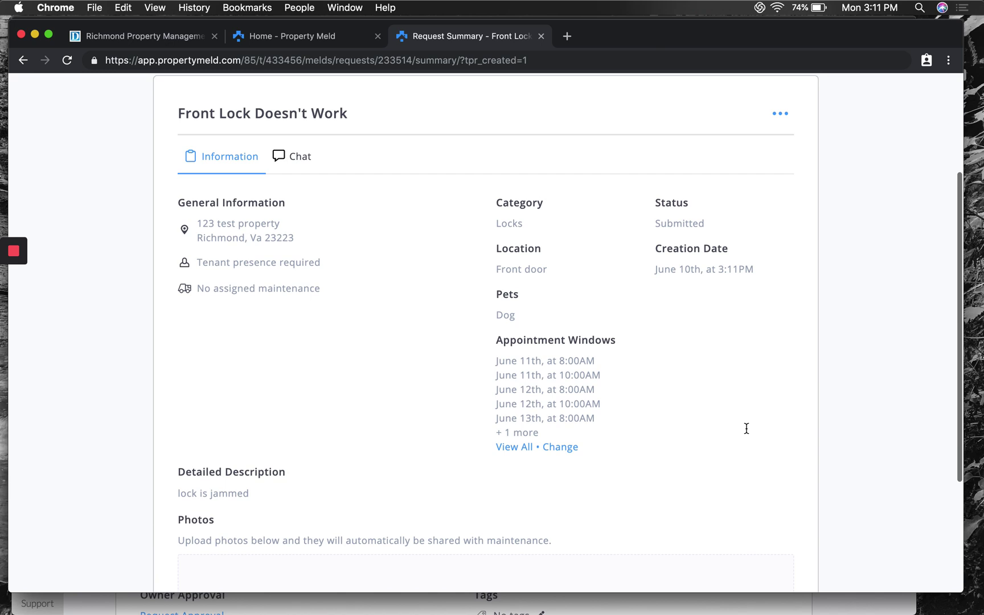
{"action": "scroll", "coordinate": [746, 428], "scroll_direction": "down", "scroll_amount": 1}
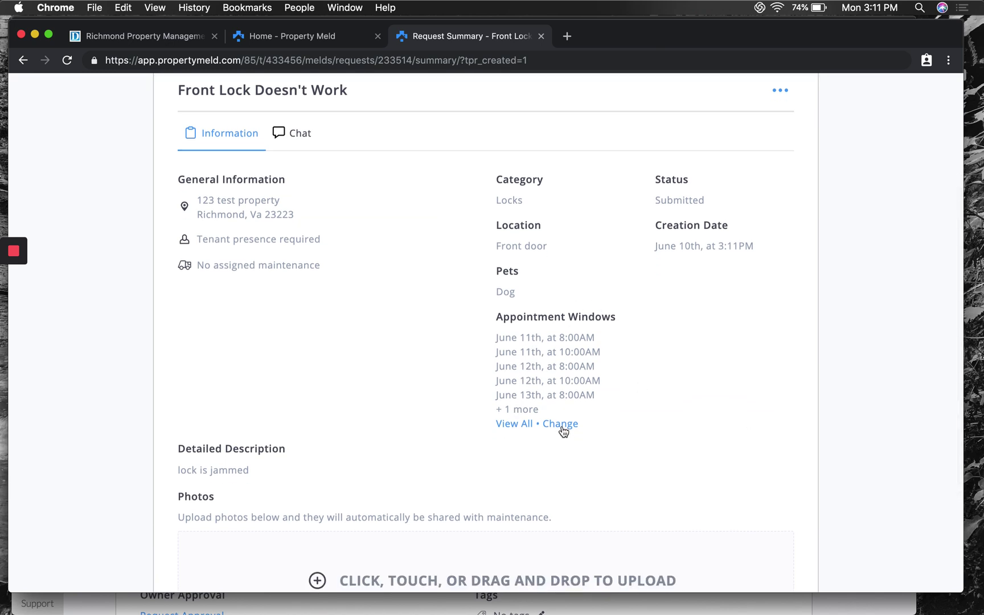
{"action": "scroll", "coordinate": [566, 439], "scroll_direction": "down", "scroll_amount": 4}
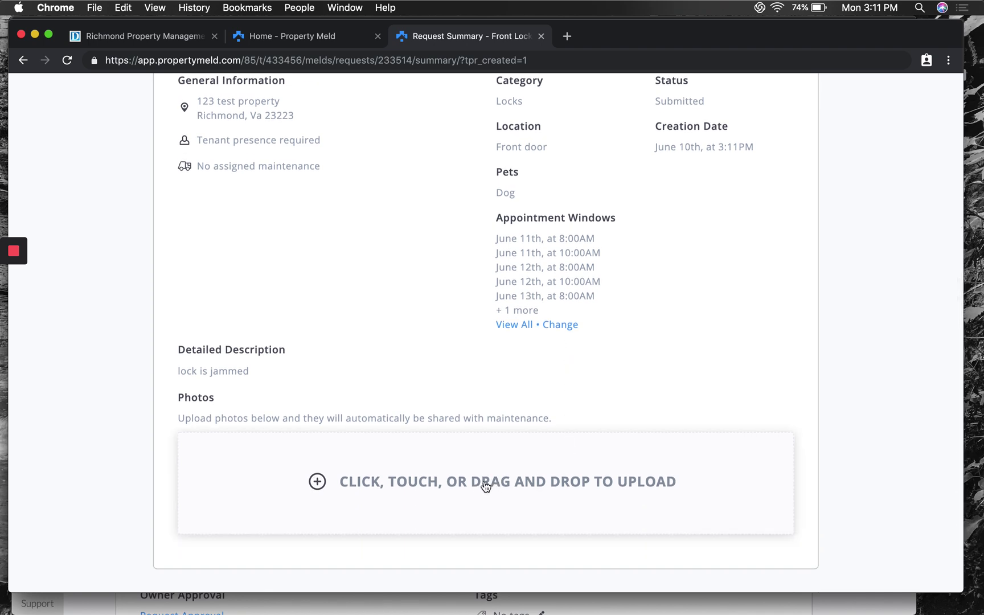
{"action": "scroll", "coordinate": [637, 399], "scroll_direction": "up", "scroll_amount": 5}
{"action": "scroll", "coordinate": [637, 396], "scroll_direction": "up", "scroll_amount": 3}
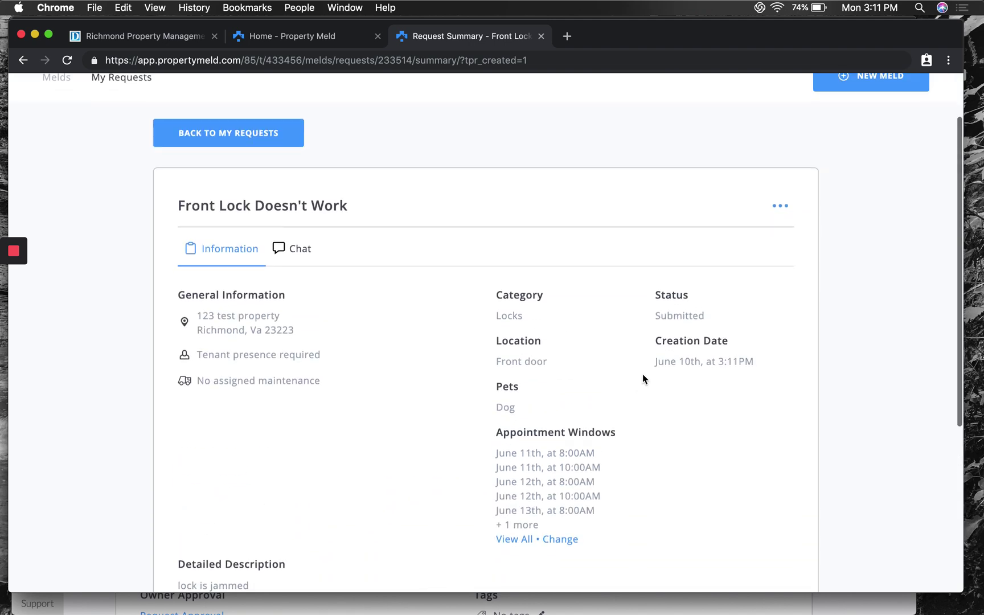
{"action": "left_click", "coordinate": [780, 207]}
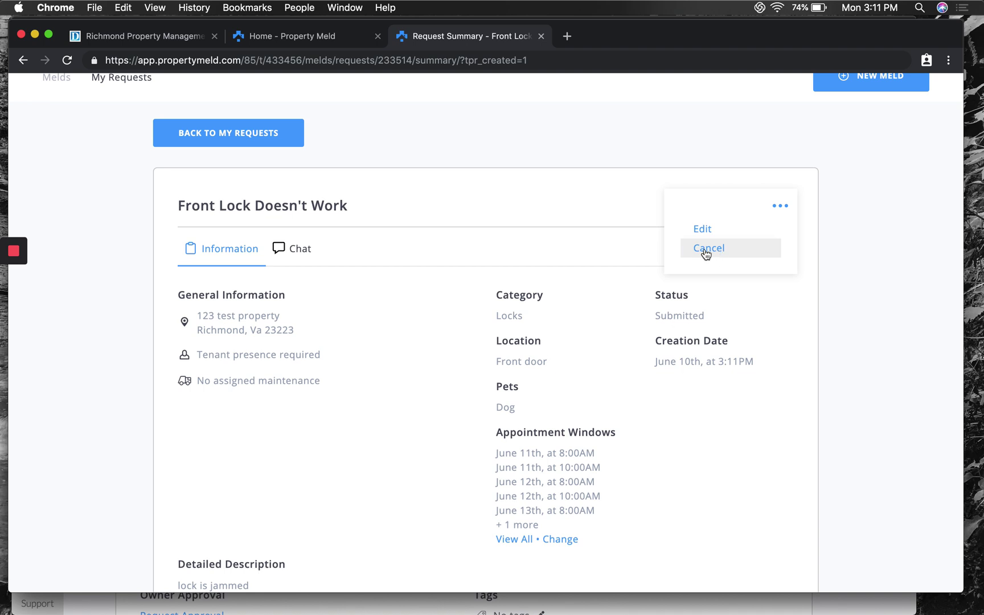
{"action": "left_click", "coordinate": [557, 228]}
{"action": "scroll", "coordinate": [558, 228], "scroll_direction": "up", "scroll_amount": 3}
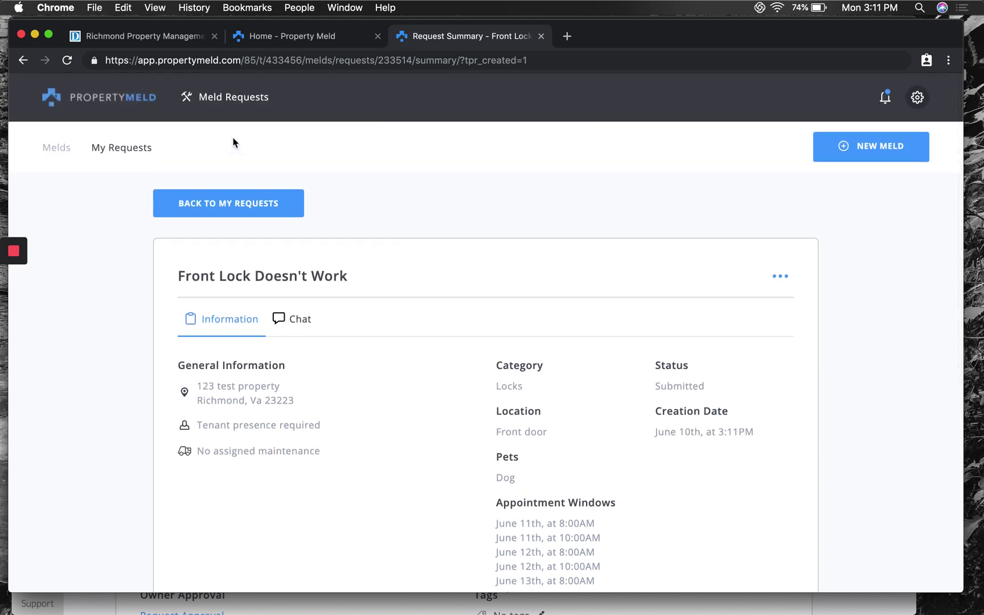
Open the Toilet Running meld from the full Melds list.
{"action": "left_click", "coordinate": [215, 102]}
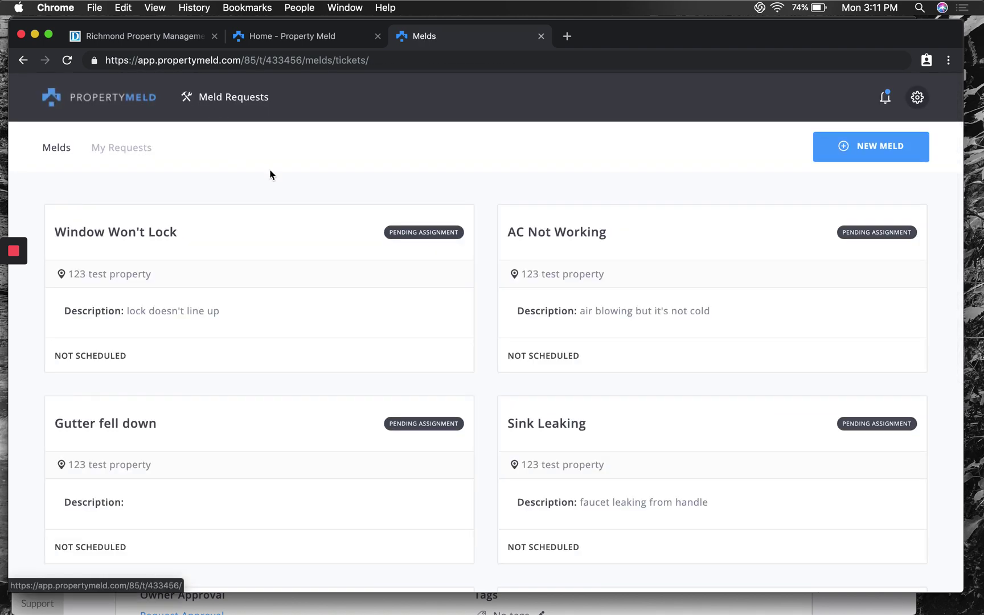
{"action": "scroll", "coordinate": [404, 451], "scroll_direction": "down", "scroll_amount": 2}
{"action": "scroll", "coordinate": [403, 452], "scroll_direction": "down", "scroll_amount": 1}
{"action": "scroll", "coordinate": [403, 451], "scroll_direction": "down", "scroll_amount": 2}
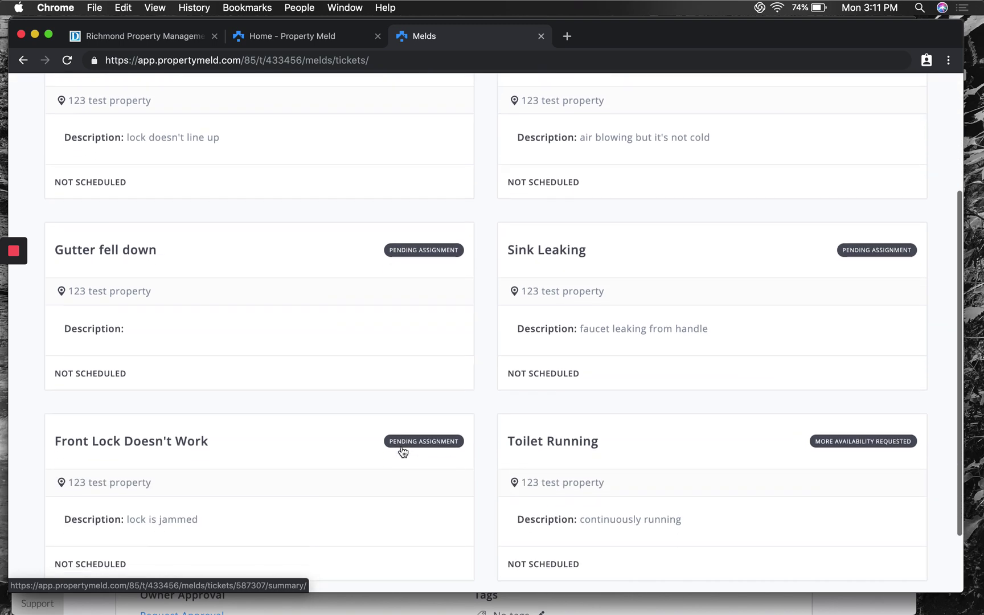
{"action": "scroll", "coordinate": [403, 452], "scroll_direction": "down", "scroll_amount": 2}
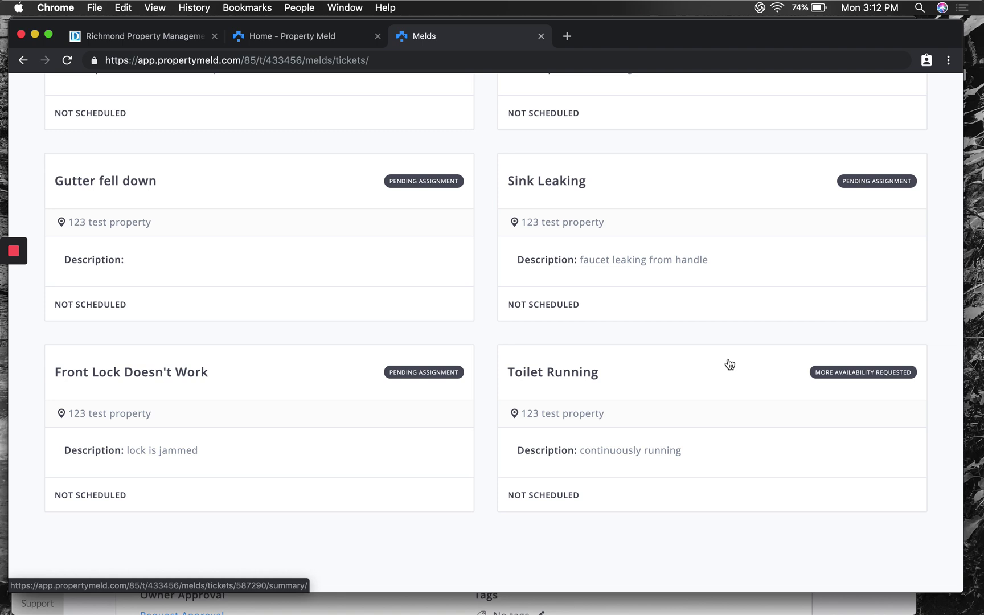
{"action": "left_click", "coordinate": [675, 374]}
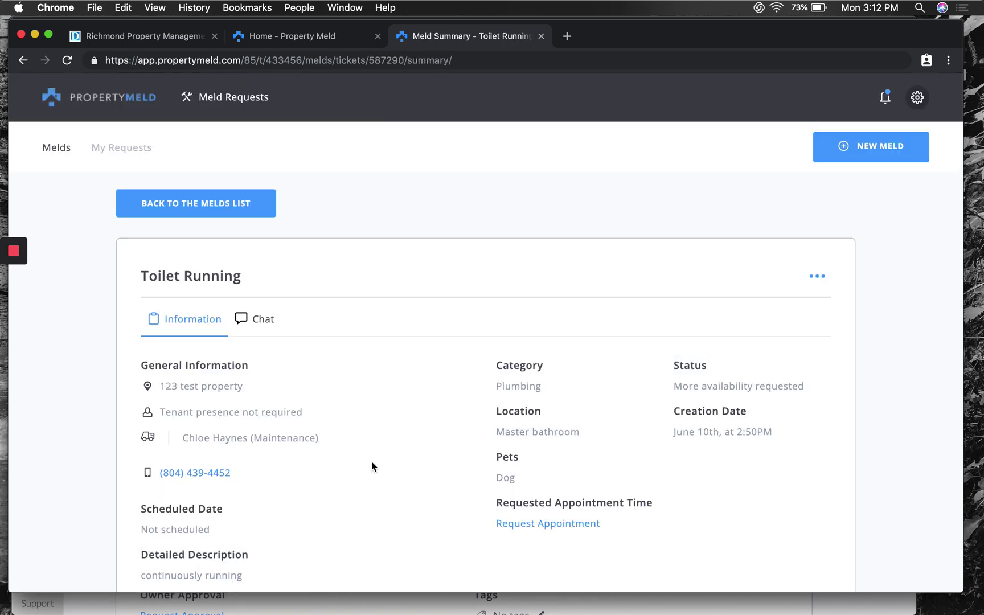
View the Toilet Running chat, keeping recipients Managers, Vendors and Tenants.
{"action": "scroll", "coordinate": [371, 461], "scroll_direction": "down", "scroll_amount": 3}
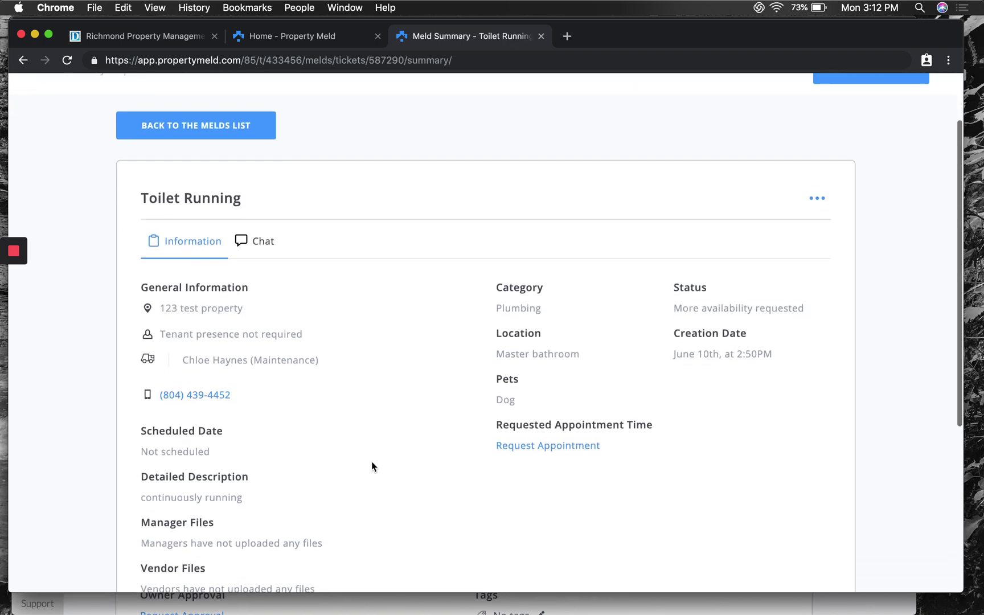
{"action": "left_click", "coordinate": [259, 244]}
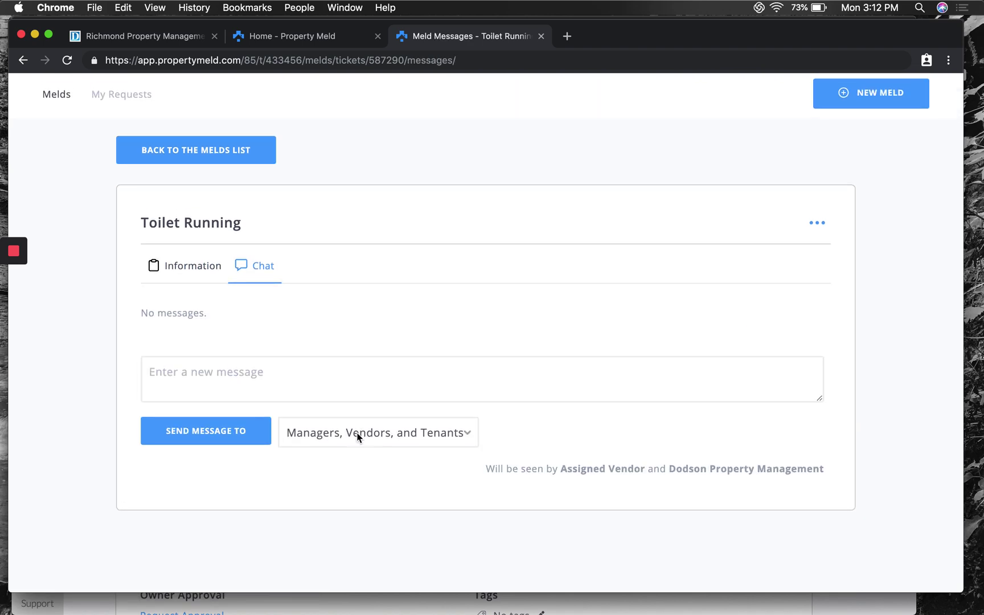
{"action": "left_click", "coordinate": [396, 435]}
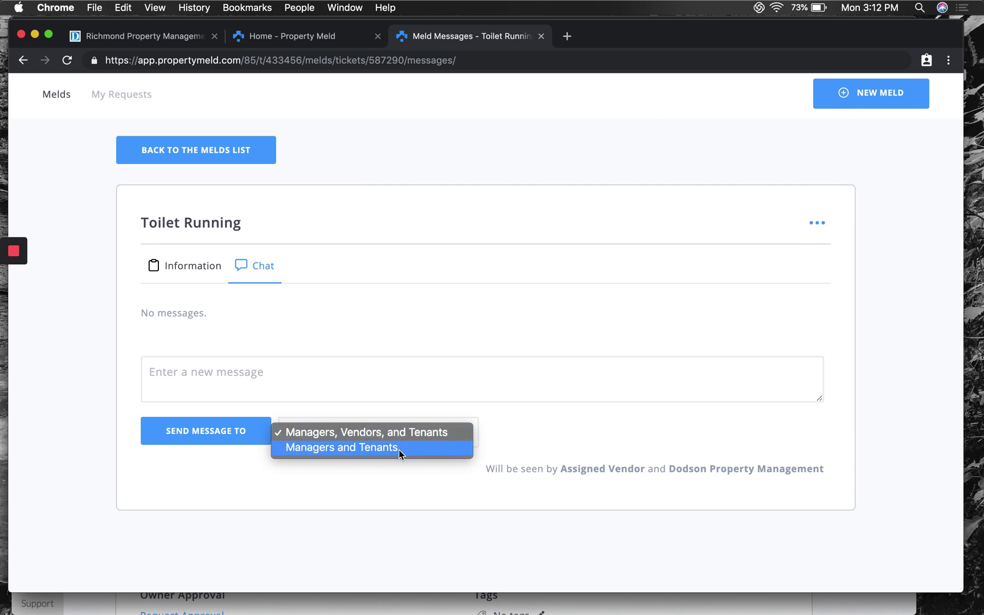
{"action": "left_click", "coordinate": [397, 431]}
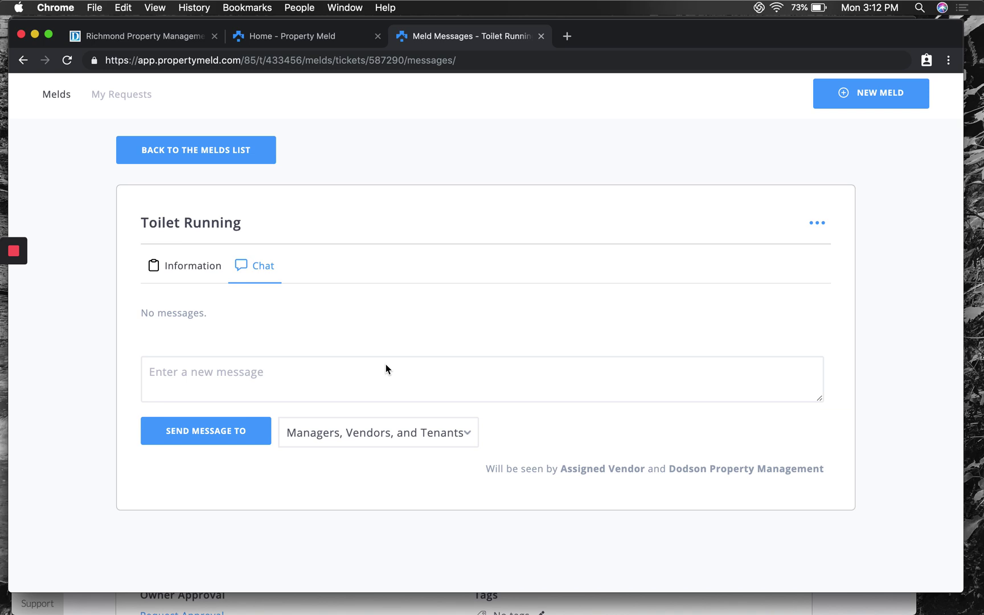
{"action": "scroll", "coordinate": [265, 219], "scroll_direction": "up", "scroll_amount": 2}
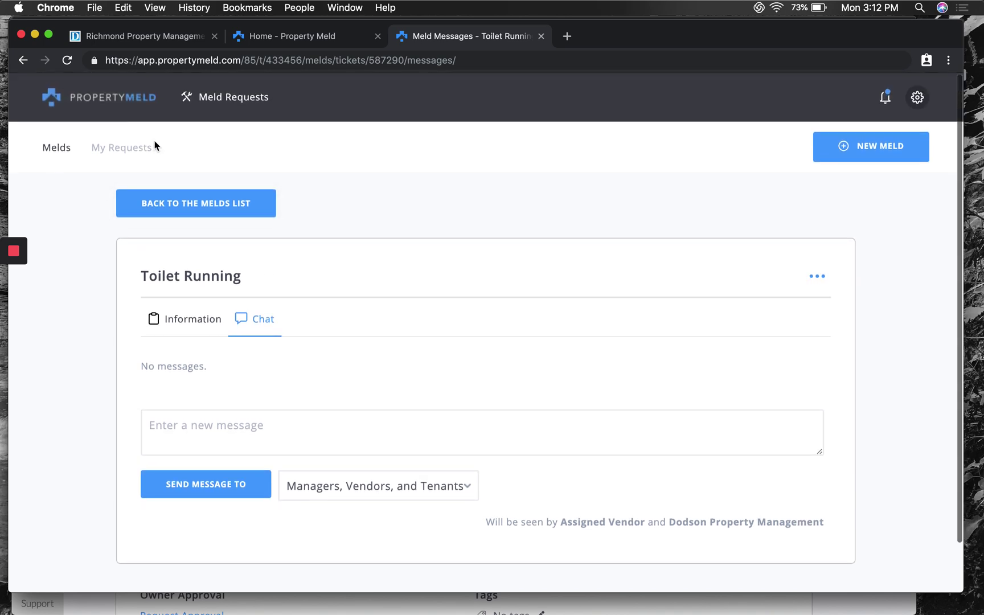
Go back to Meld Requests and browse the list with Front Lock Doesn't Work listed first.
{"action": "left_click", "coordinate": [205, 103]}
{"action": "scroll", "coordinate": [317, 403], "scroll_direction": "down", "scroll_amount": 3}
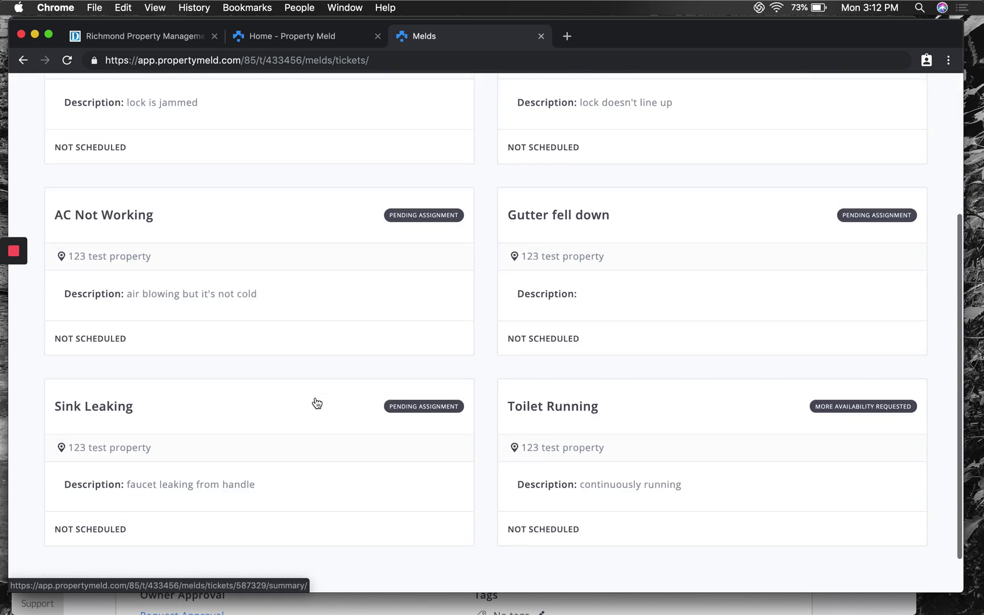
{"action": "scroll", "coordinate": [316, 398], "scroll_direction": "up", "scroll_amount": 5}
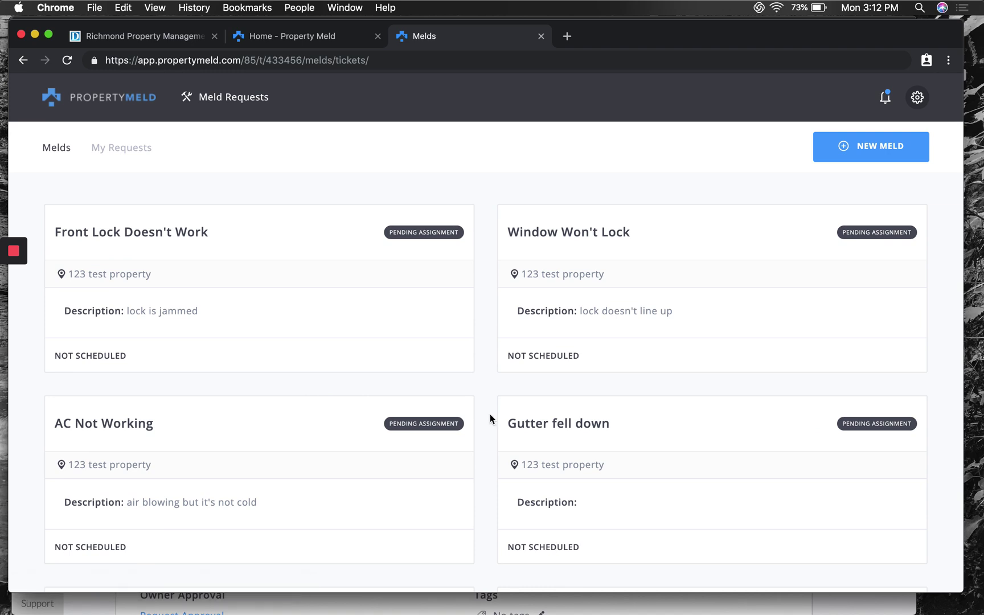
{"action": "scroll", "coordinate": [490, 419], "scroll_direction": "down", "scroll_amount": 5}
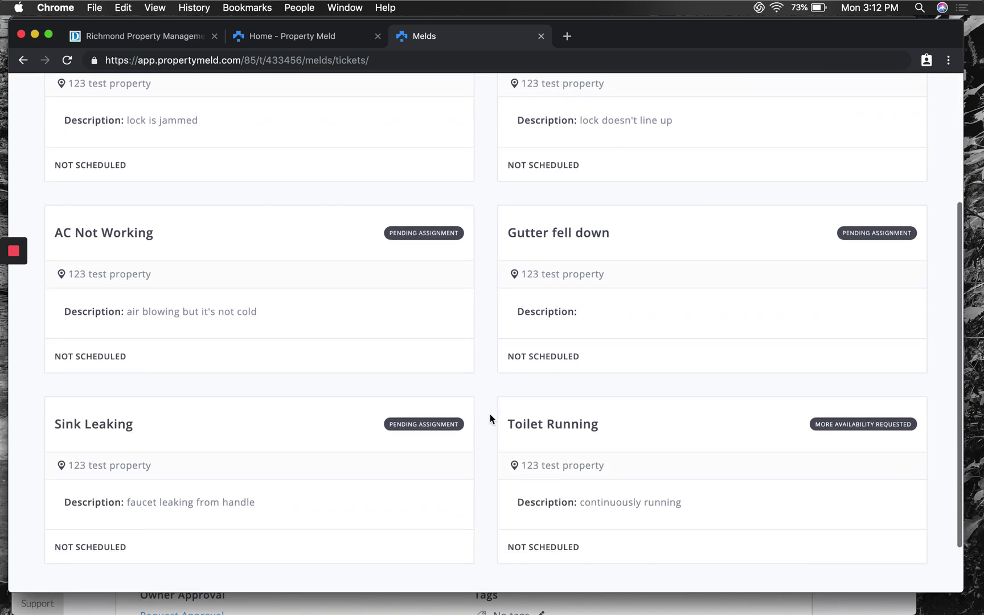
{"action": "scroll", "coordinate": [489, 418], "scroll_direction": "up", "scroll_amount": 5}
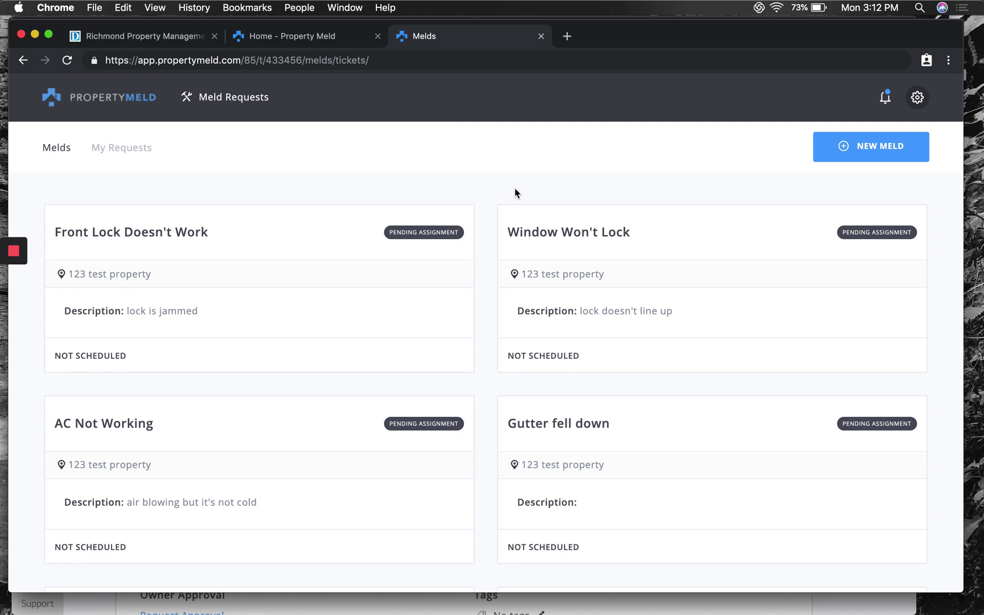